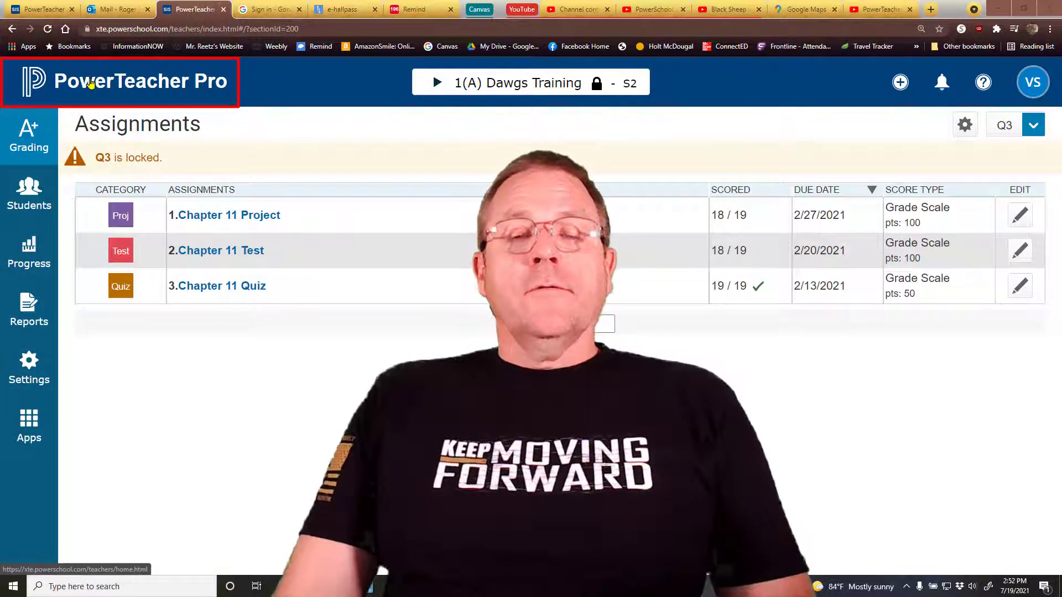
Leave the PowerTeacher Pro assignments for the Current Classes list of Swimming, Weight Training and Phys Ed 9
{"action": "left_click", "coordinate": [90, 81]}
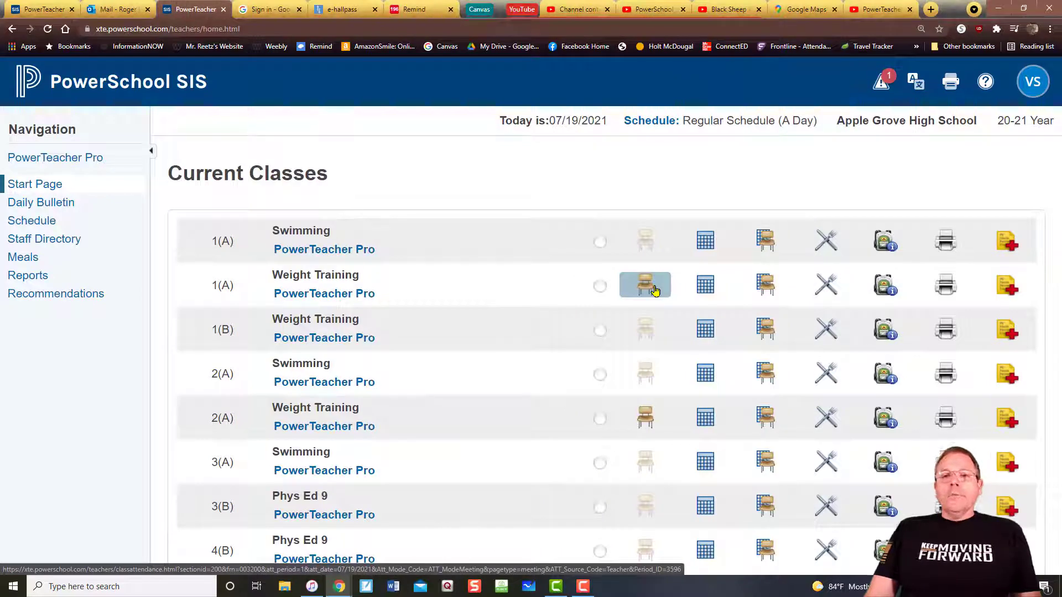
Open Weight Training 1(A) single-day attendance and mark the first roster student T (Tardy)
{"action": "left_click", "coordinate": [655, 290]}
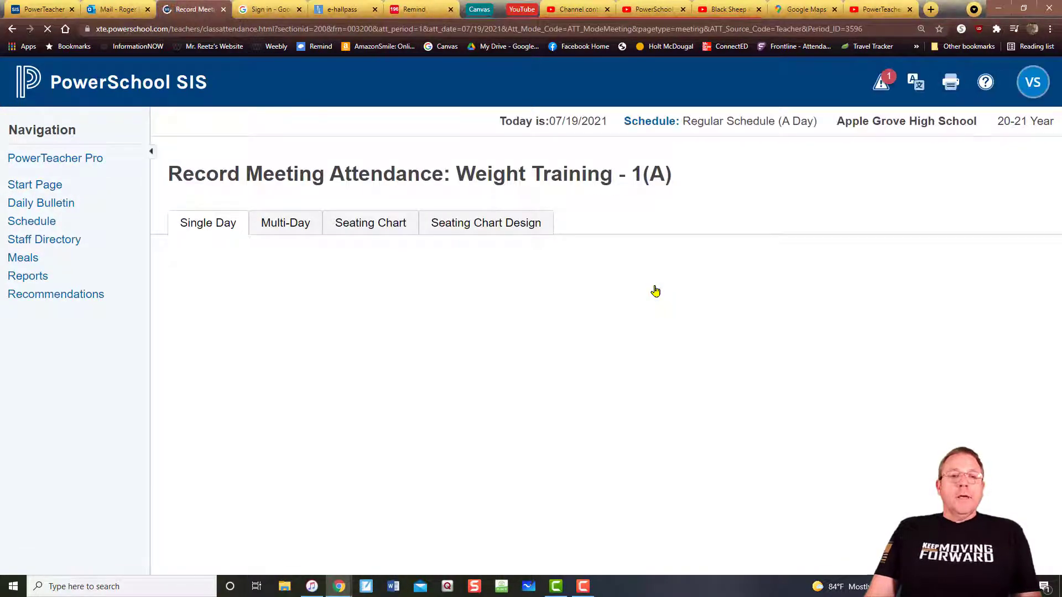
{"action": "scroll", "coordinate": [622, 397], "scroll_direction": "down", "scroll_amount": 2}
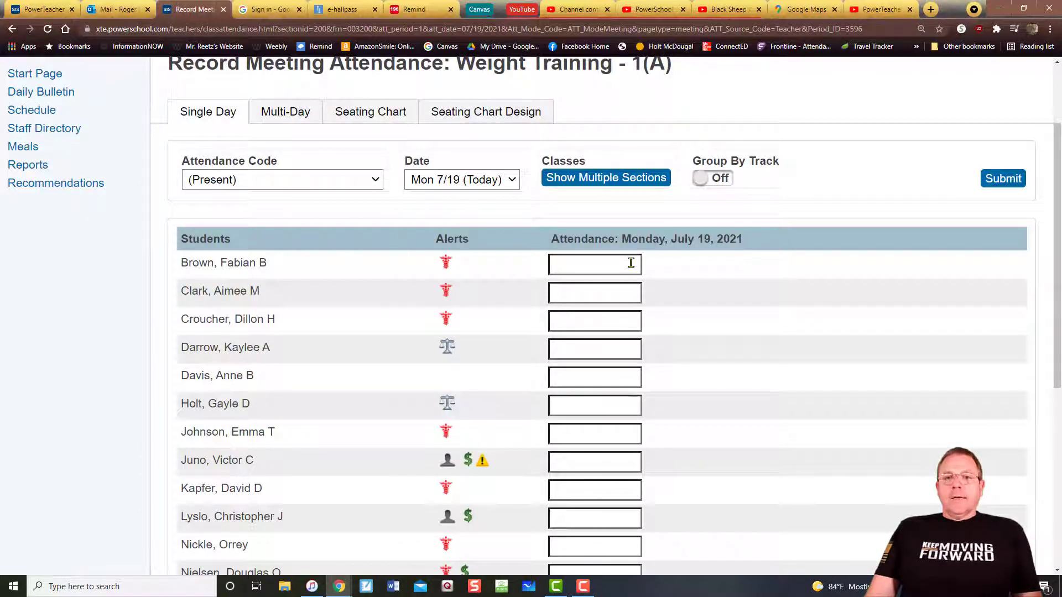
{"action": "left_click", "coordinate": [631, 263]}
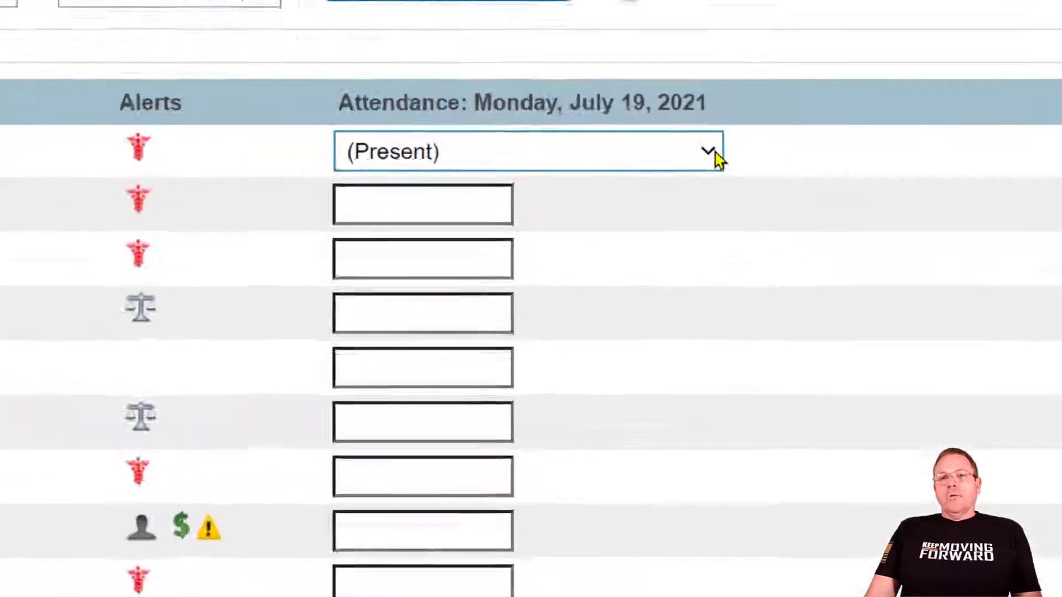
{"action": "left_click", "coordinate": [703, 265]}
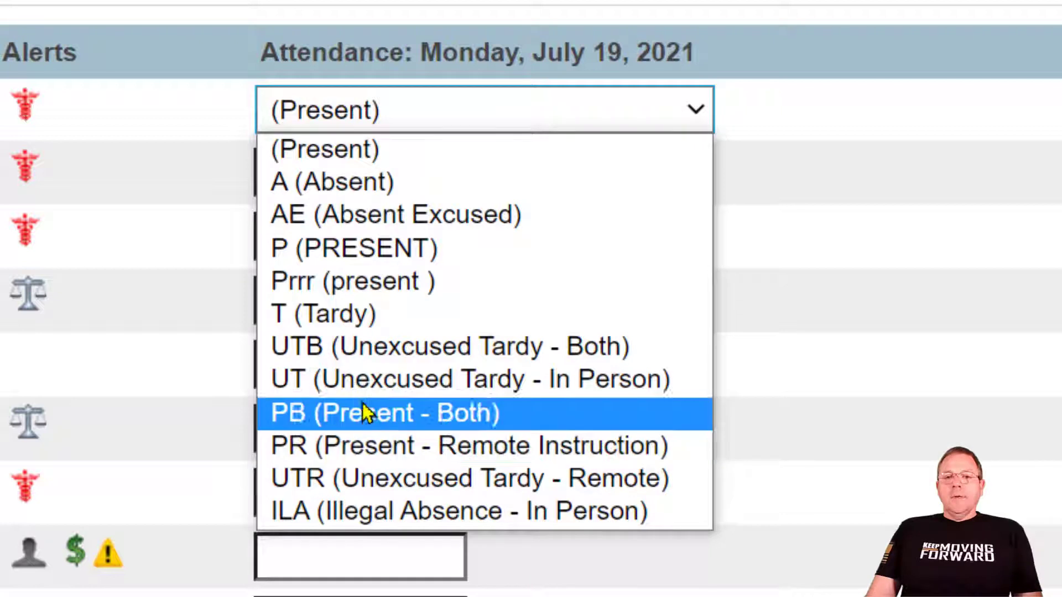
{"action": "left_click", "coordinate": [368, 312]}
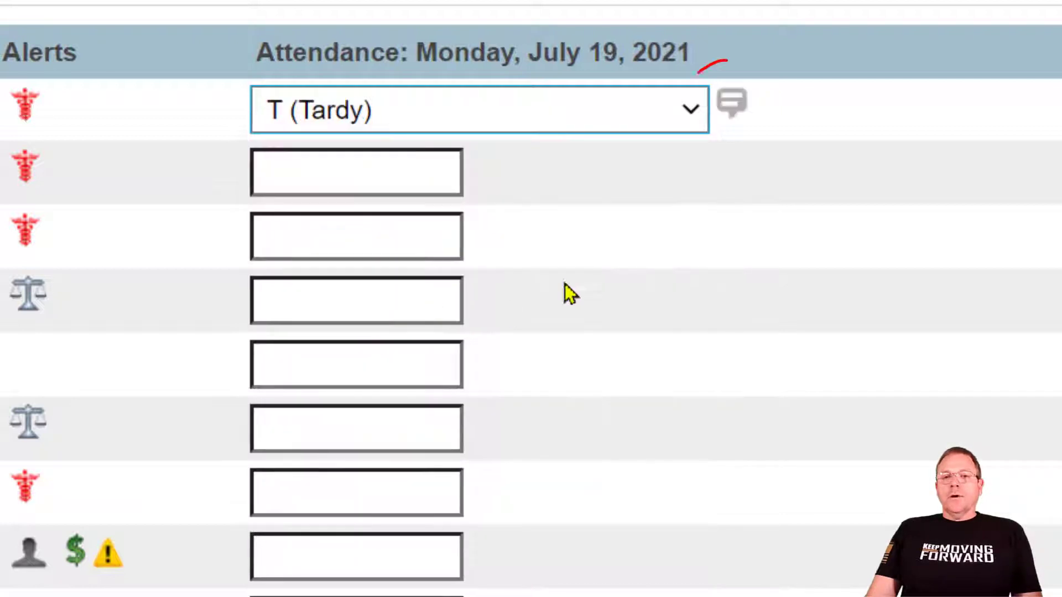
{"action": "left_click", "coordinate": [733, 104]}
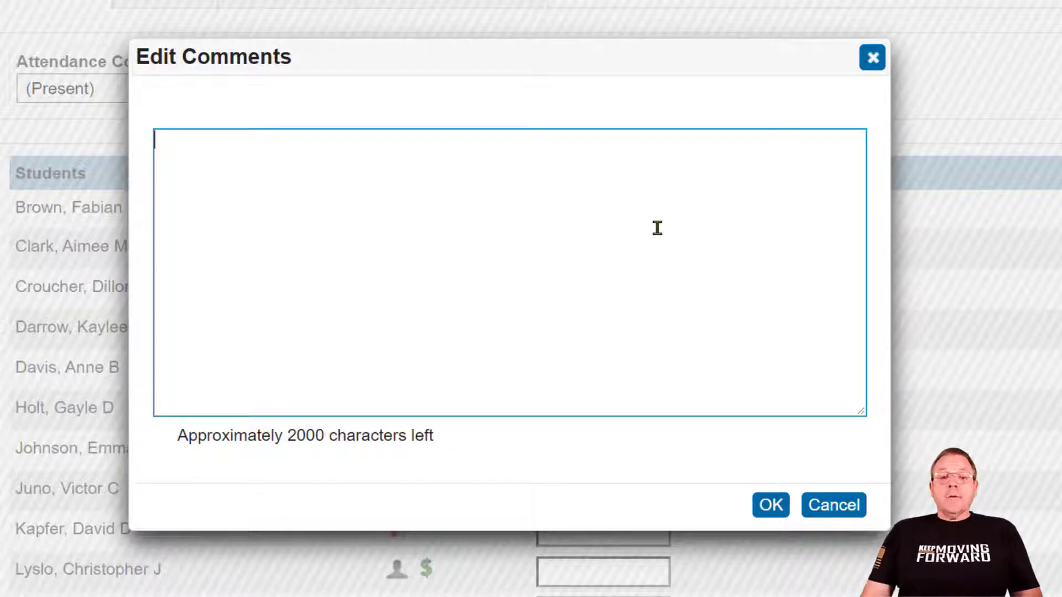
{"action": "left_click", "coordinate": [844, 503]}
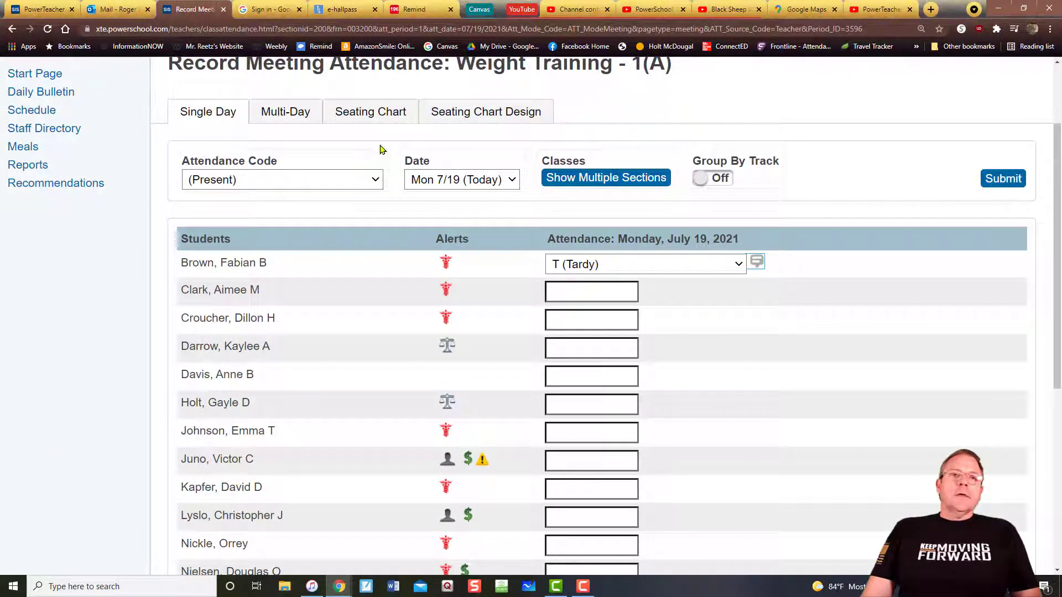
{"action": "left_click", "coordinate": [14, 33]}
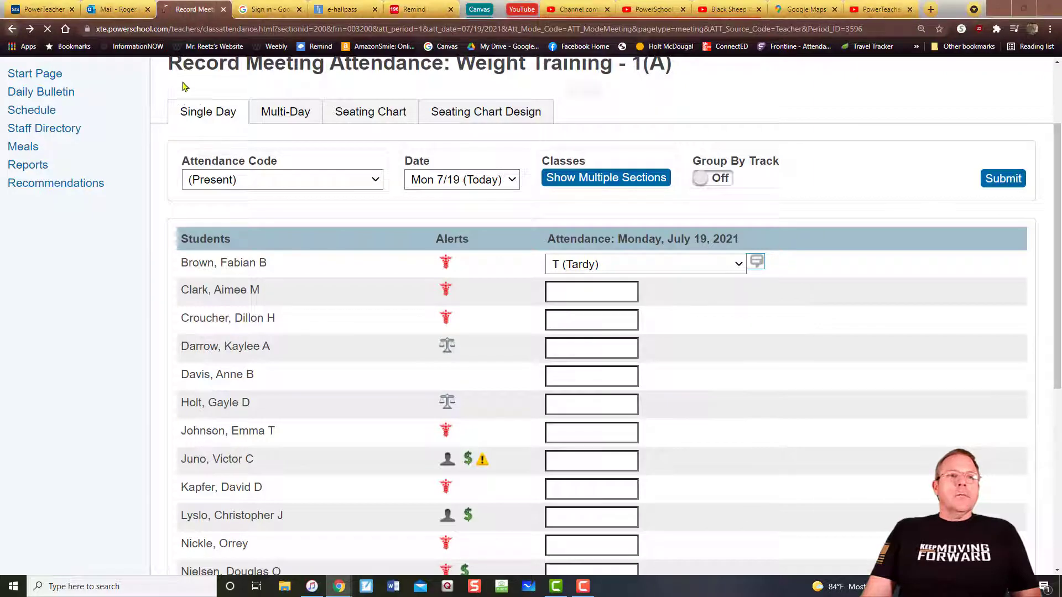
Open the Weight Training 1(A) multi-day grid (07/05–07/30/2021) and mark the first student A on Monday 7/5
{"action": "left_click", "coordinate": [588, 95]}
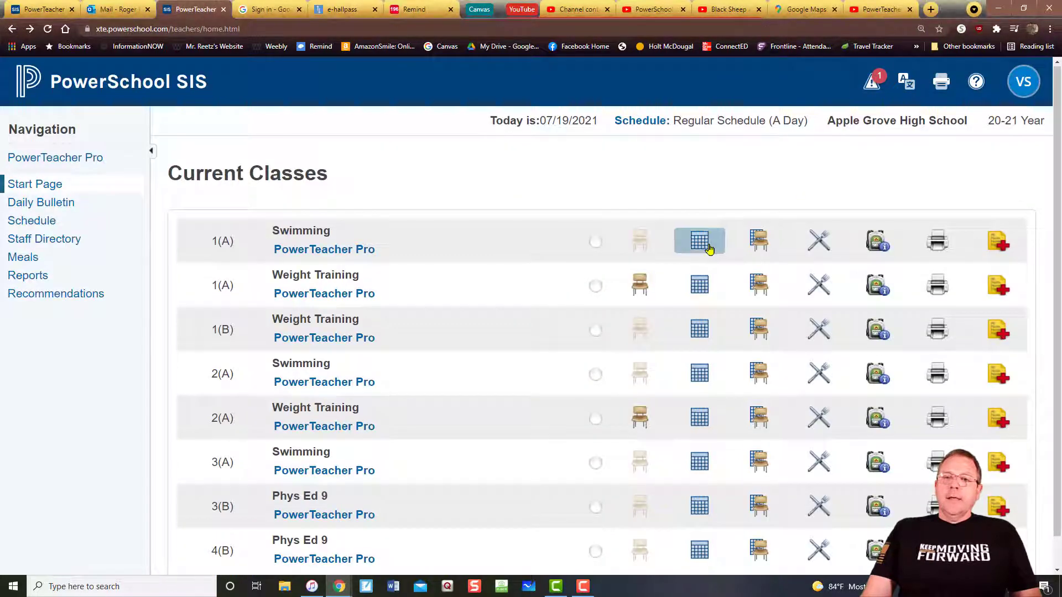
{"action": "left_click", "coordinate": [708, 247]}
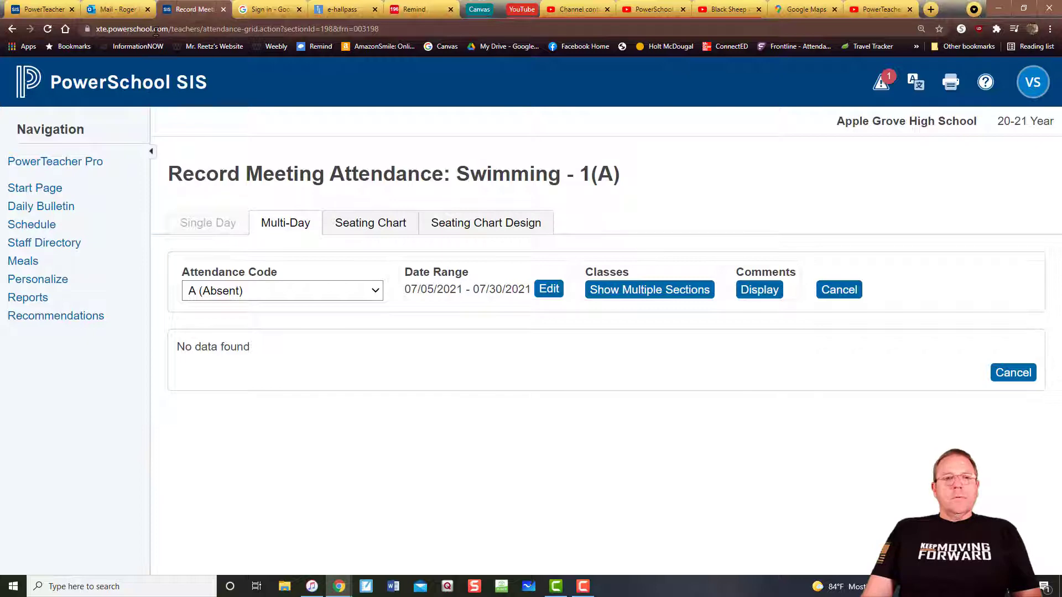
{"action": "left_click", "coordinate": [13, 30]}
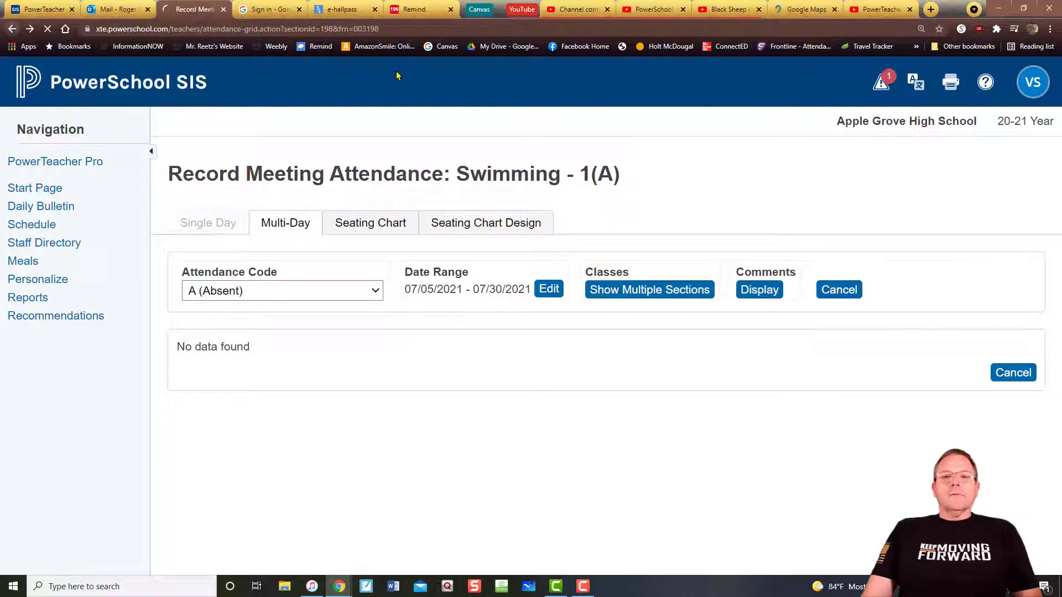
{"action": "left_click", "coordinate": [702, 290]}
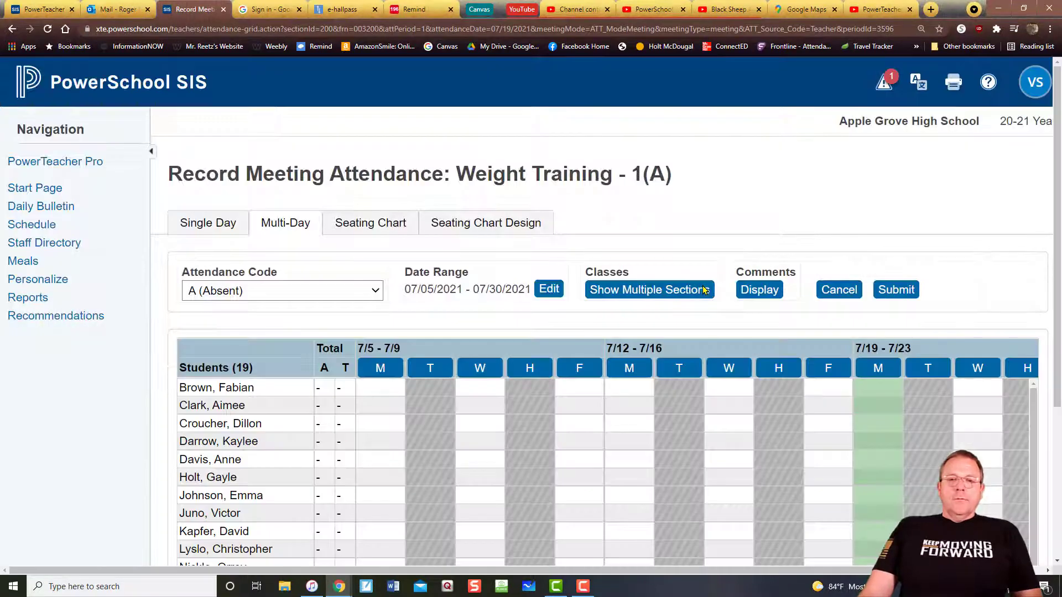
{"action": "scroll", "coordinate": [704, 357], "scroll_direction": "down", "scroll_amount": 3}
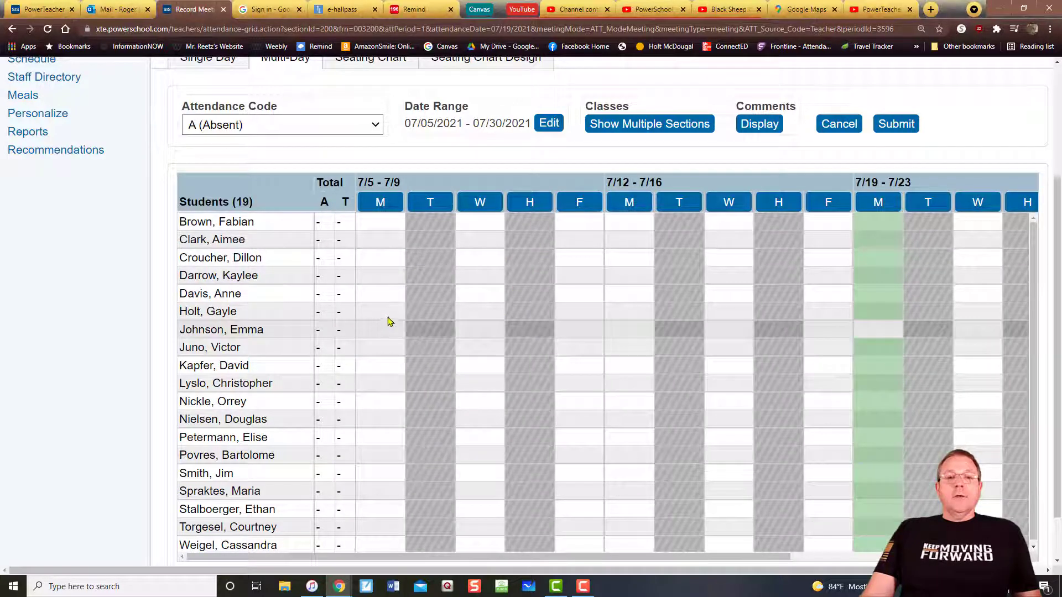
{"action": "left_click", "coordinate": [386, 225]}
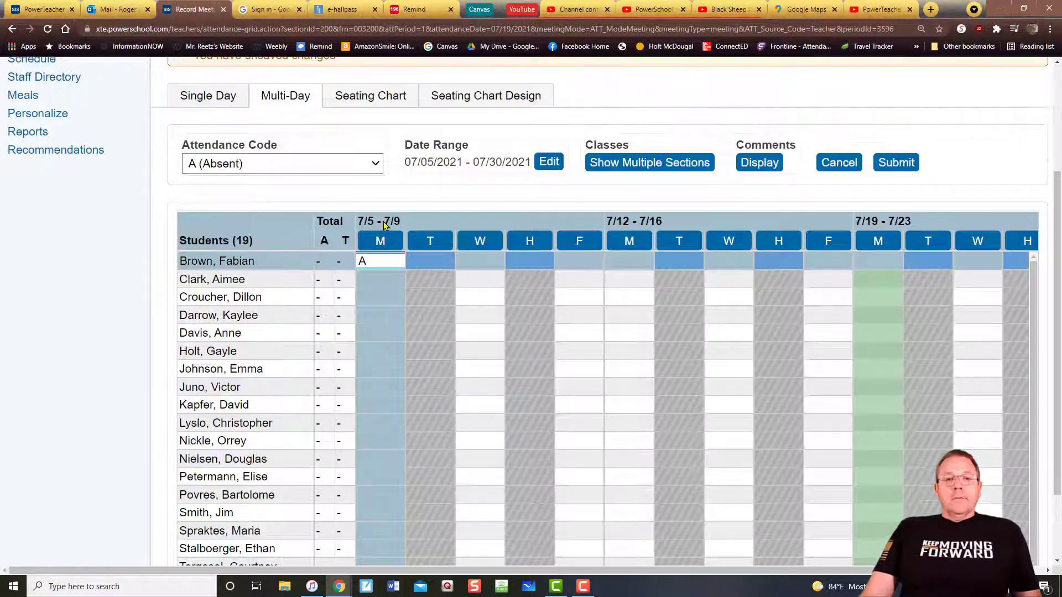
Change the first student's Monday 7/5 code in the multi-day grid to T (Tardy)
{"action": "left_click", "coordinate": [395, 263]}
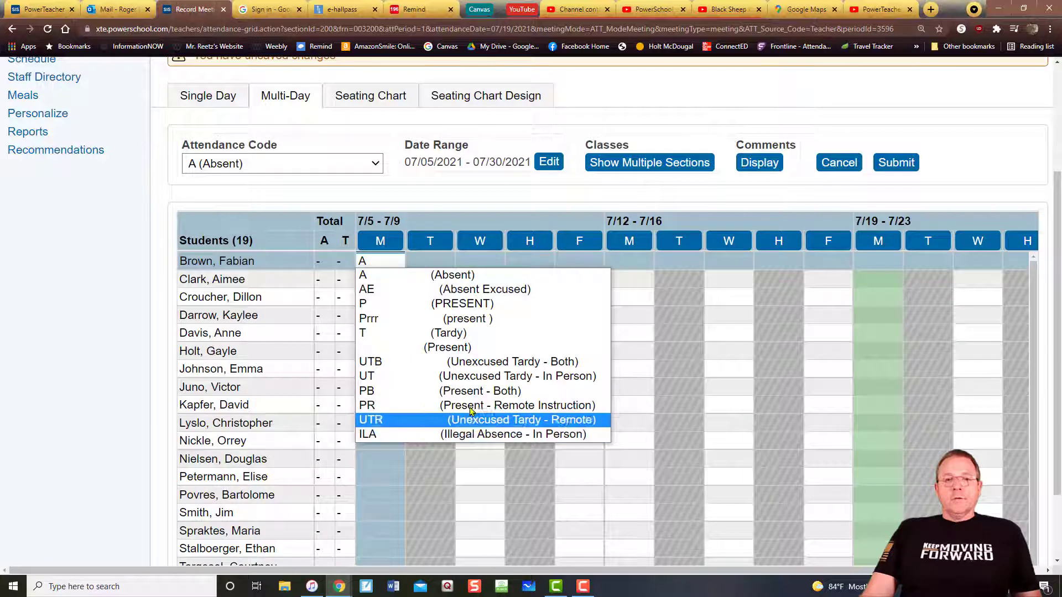
{"action": "left_click", "coordinate": [457, 334]}
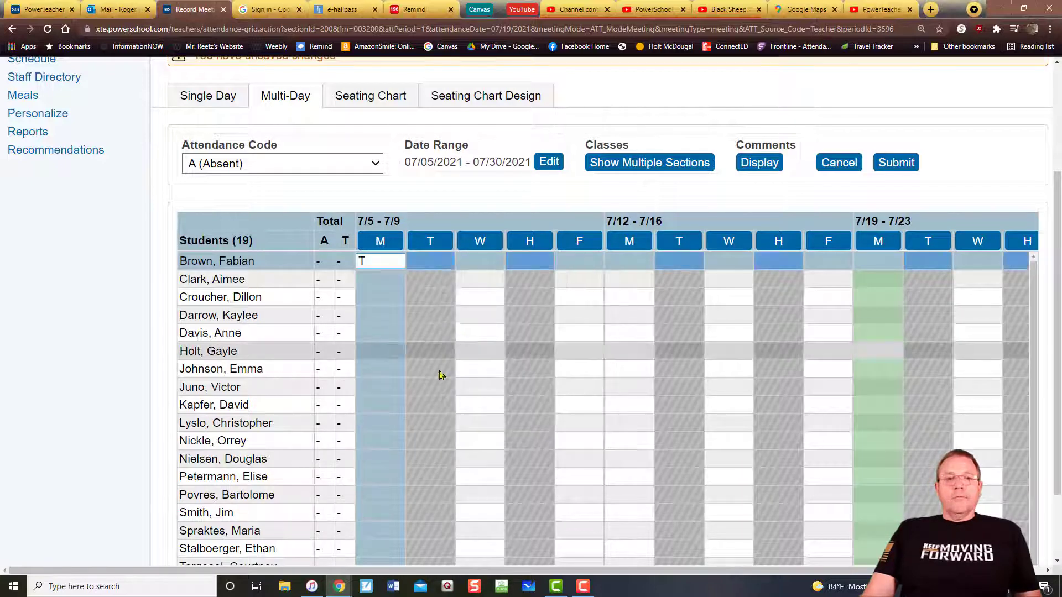
{"action": "right_click", "coordinate": [386, 266]}
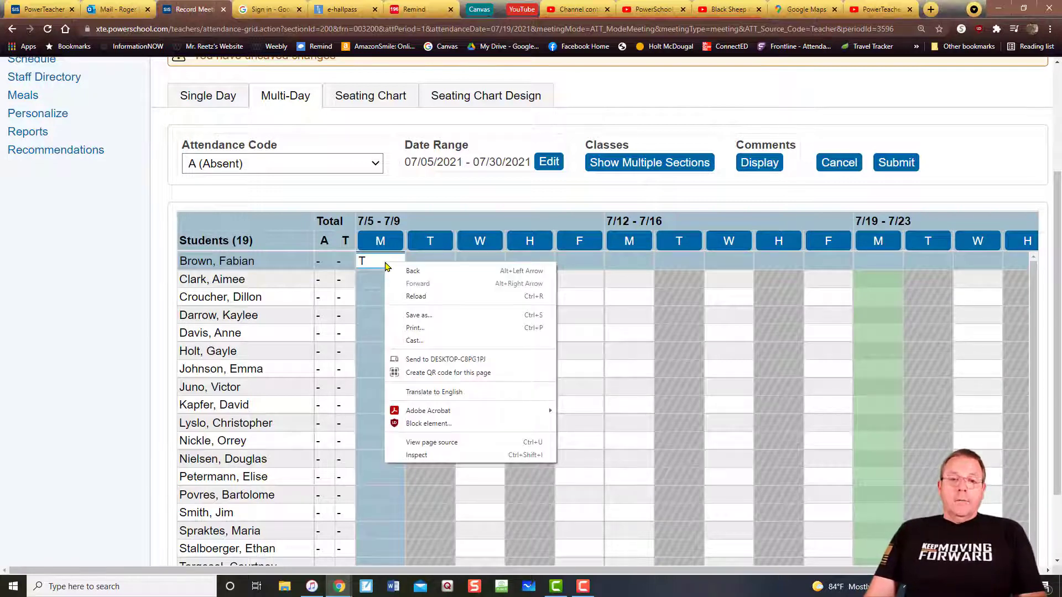
{"action": "left_click", "coordinate": [386, 266]}
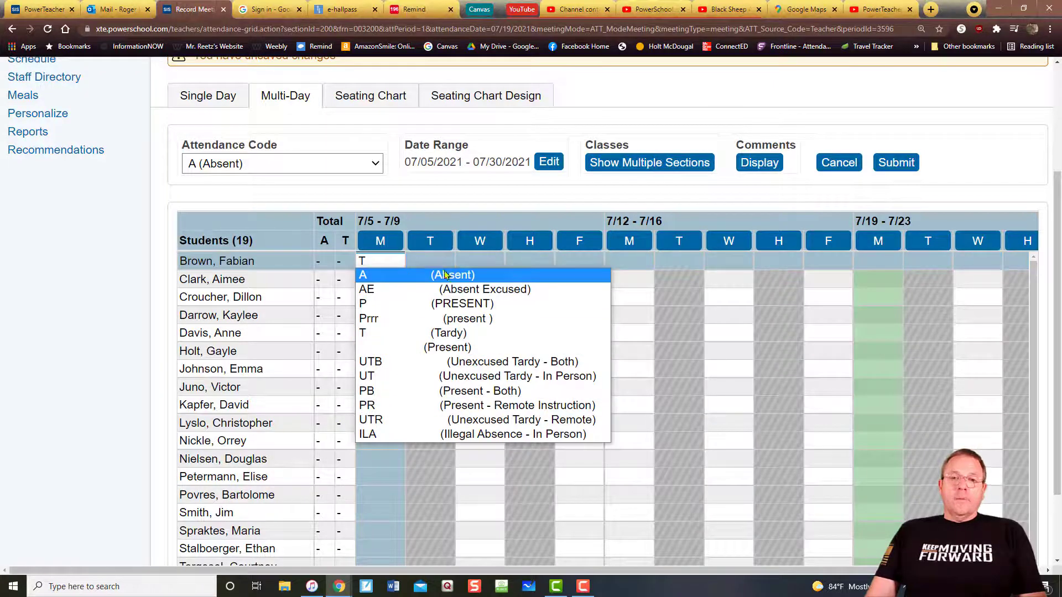
{"action": "left_click", "coordinate": [479, 189]}
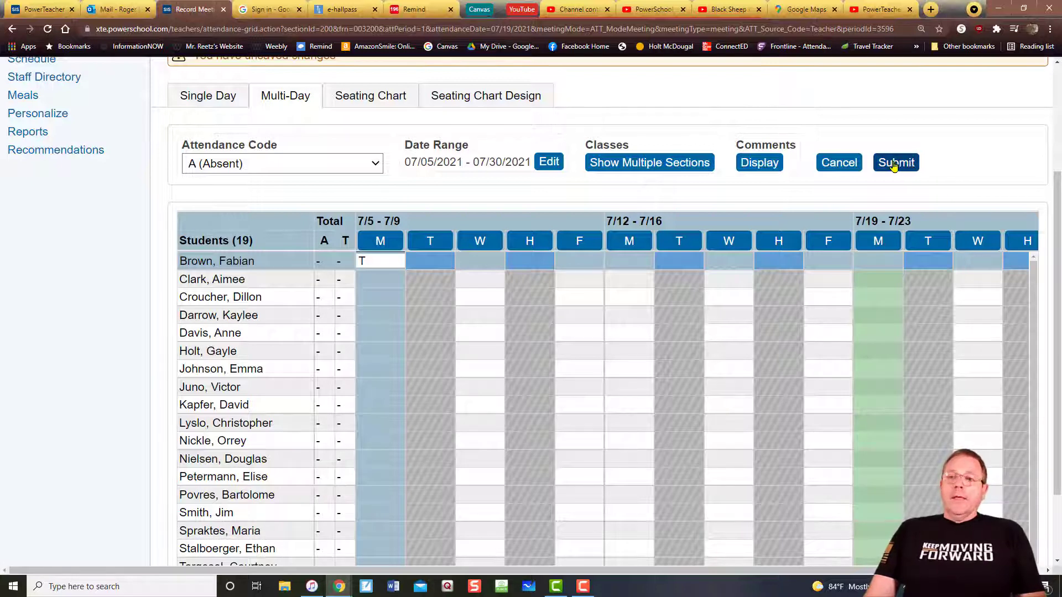
Cancel the unsaved grid entry and go back to the Current Classes start page
{"action": "left_click", "coordinate": [837, 164]}
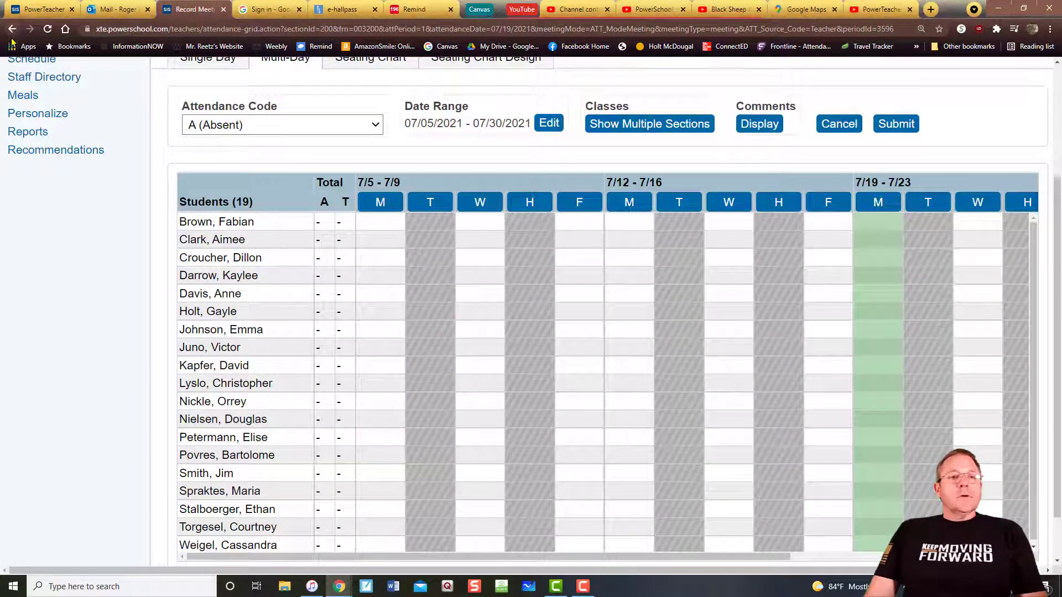
{"action": "scroll", "coordinate": [161, 185], "scroll_direction": "up", "scroll_amount": 1}
{"action": "scroll", "coordinate": [161, 184], "scroll_direction": "up", "scroll_amount": 2}
{"action": "left_click", "coordinate": [113, 103]}
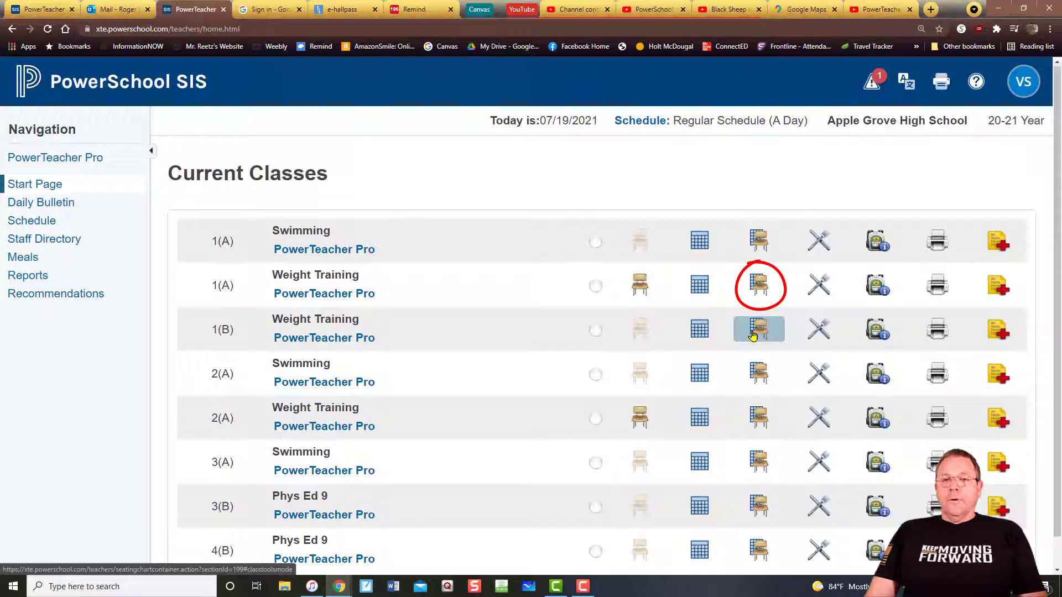
Open the Weight Training 1(A) seating chart in the Reetz 2 layout, zoomed out twice to show all seats
{"action": "left_click", "coordinate": [762, 288]}
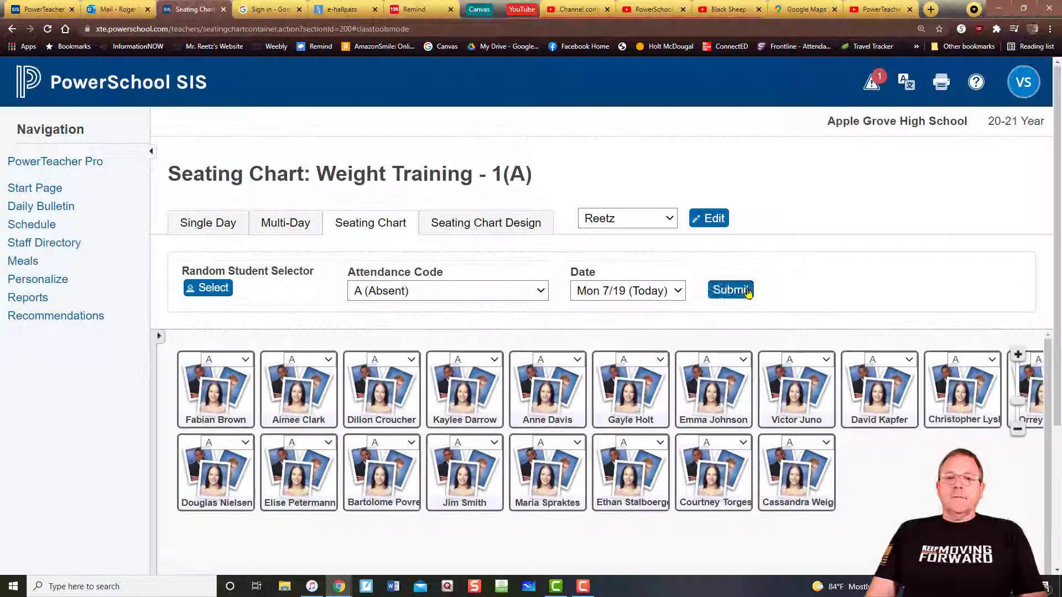
{"action": "left_click", "coordinate": [747, 291]}
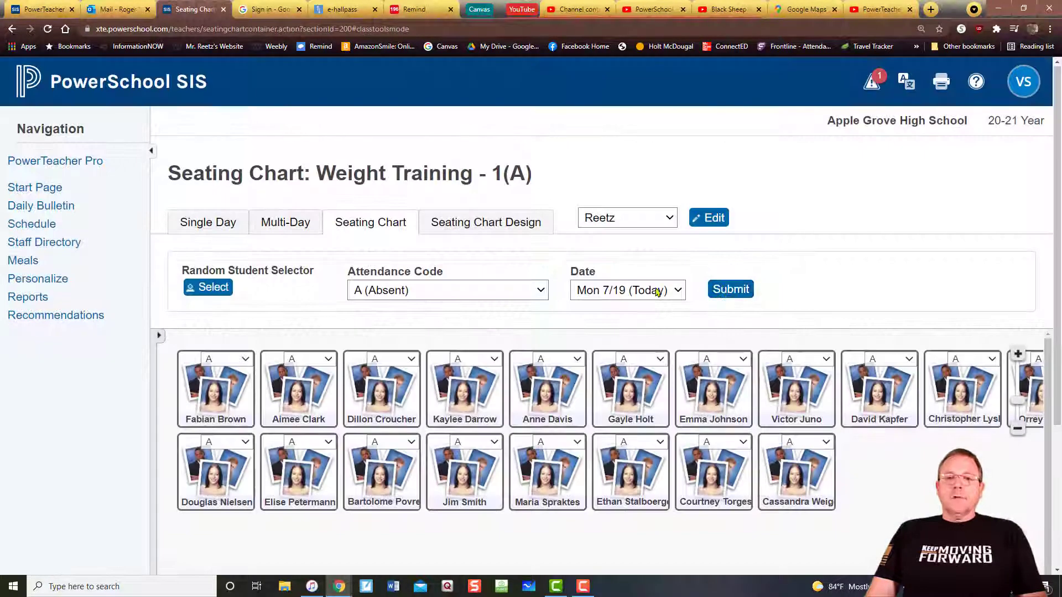
{"action": "left_click", "coordinate": [672, 217]}
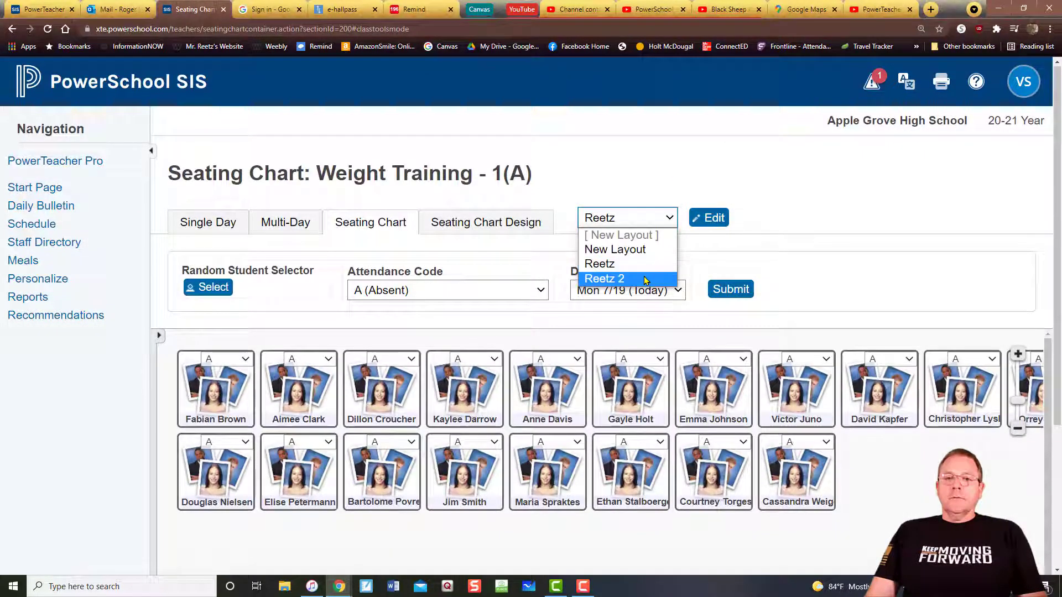
{"action": "left_click", "coordinate": [609, 277]}
{"action": "scroll", "coordinate": [857, 301], "scroll_direction": "down", "scroll_amount": 4}
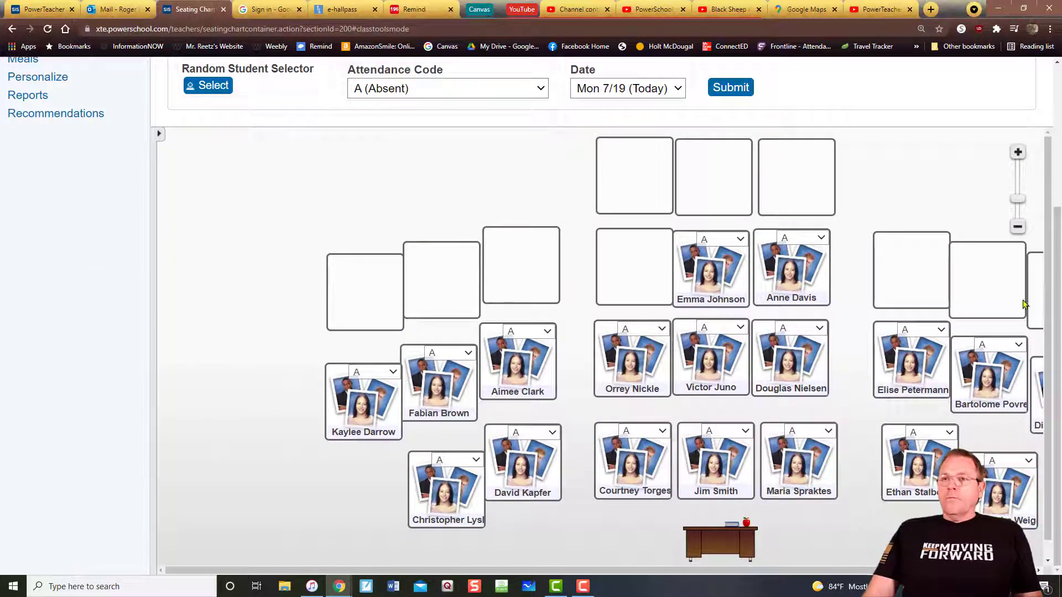
{"action": "left_click", "coordinate": [1017, 228]}
{"action": "left_click", "coordinate": [1017, 228]}
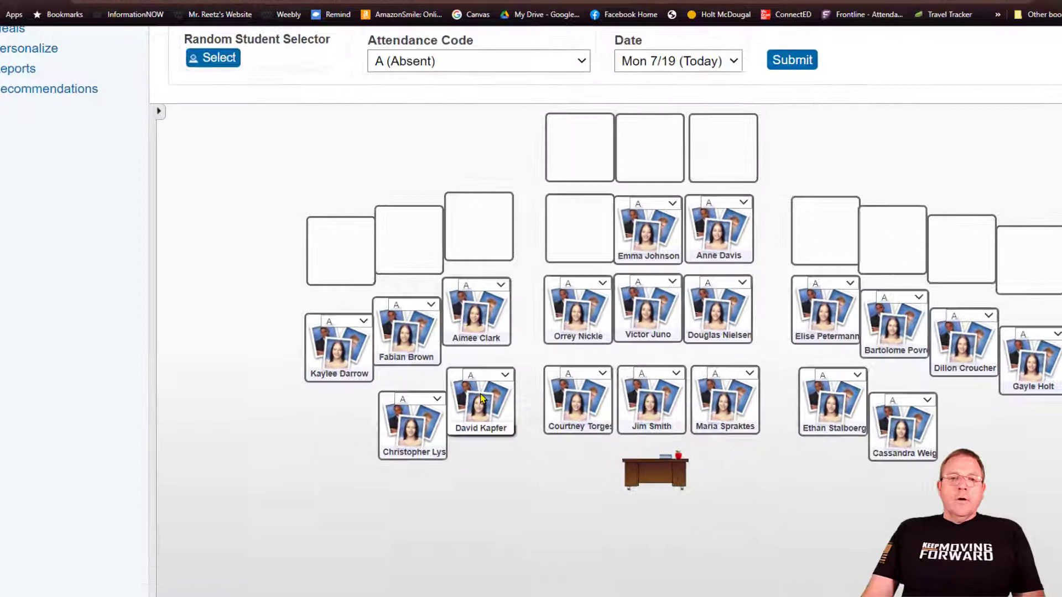
Give the selected student the T code on the seating chart and cancel the comment box with no text
{"action": "left_click", "coordinate": [431, 305]}
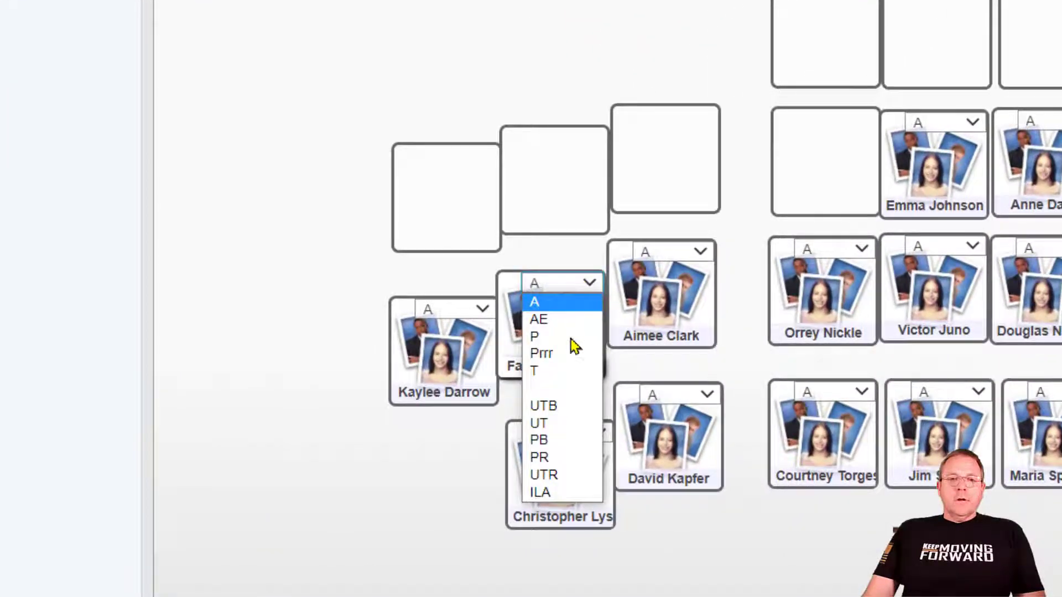
{"action": "left_click", "coordinate": [560, 373]}
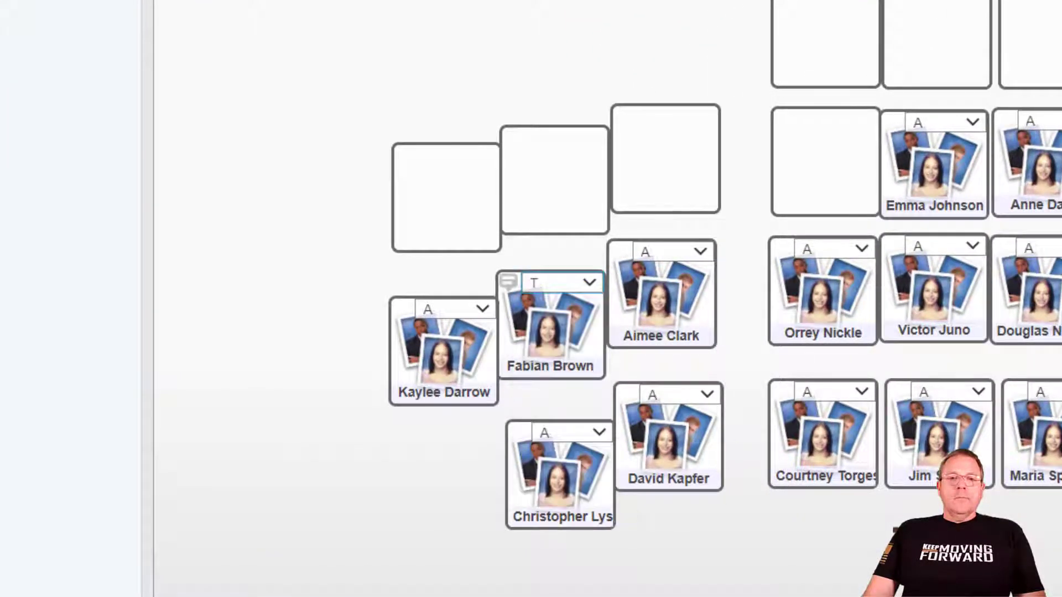
{"action": "left_click", "coordinate": [508, 285]}
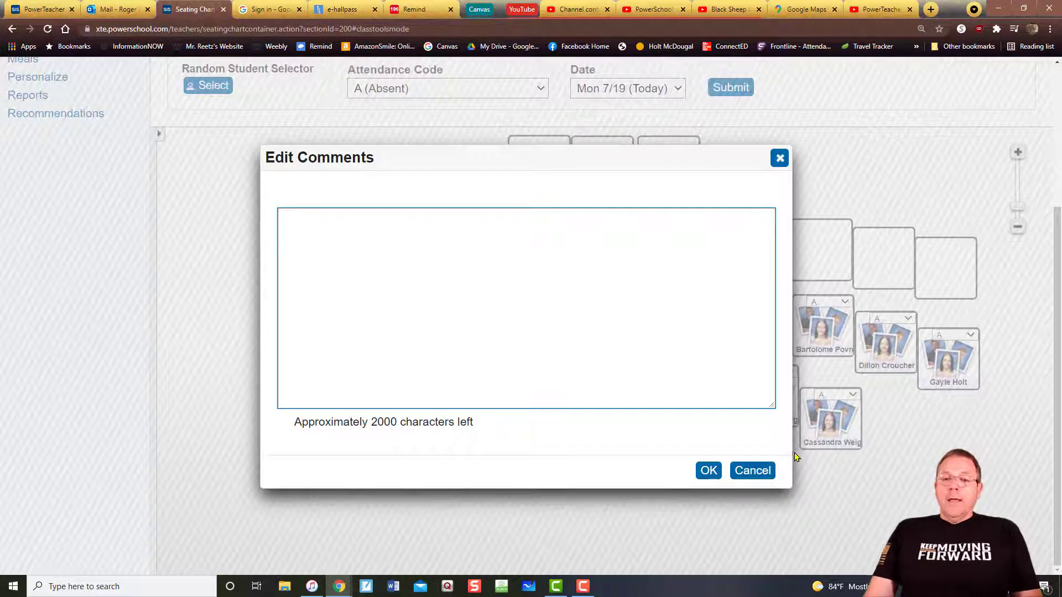
{"action": "left_click", "coordinate": [752, 471]}
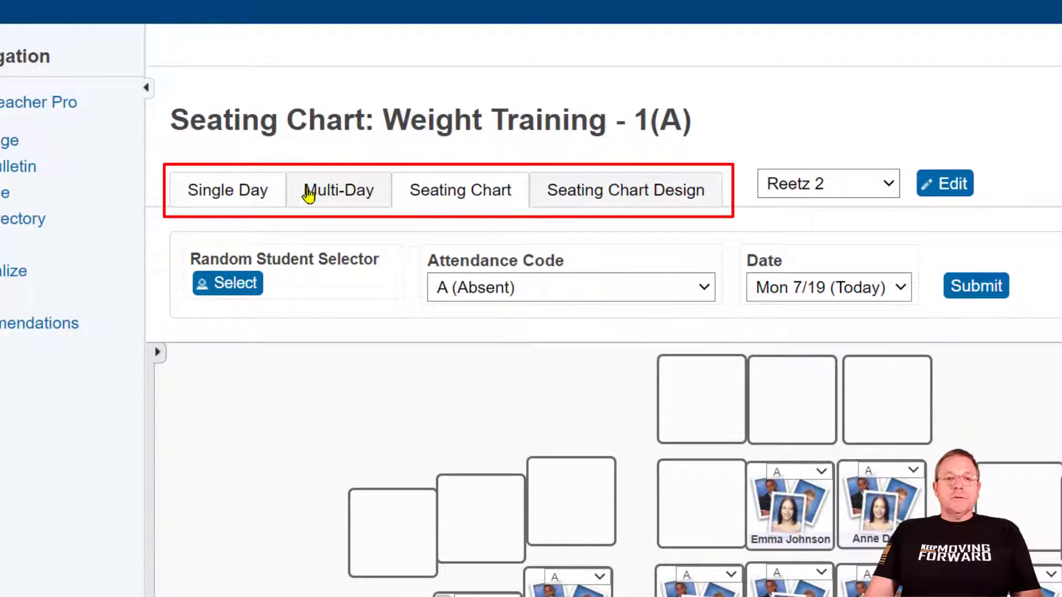
Switch to the Single Day view, choosing not to save the seating chart attendance change
{"action": "left_click", "coordinate": [217, 194]}
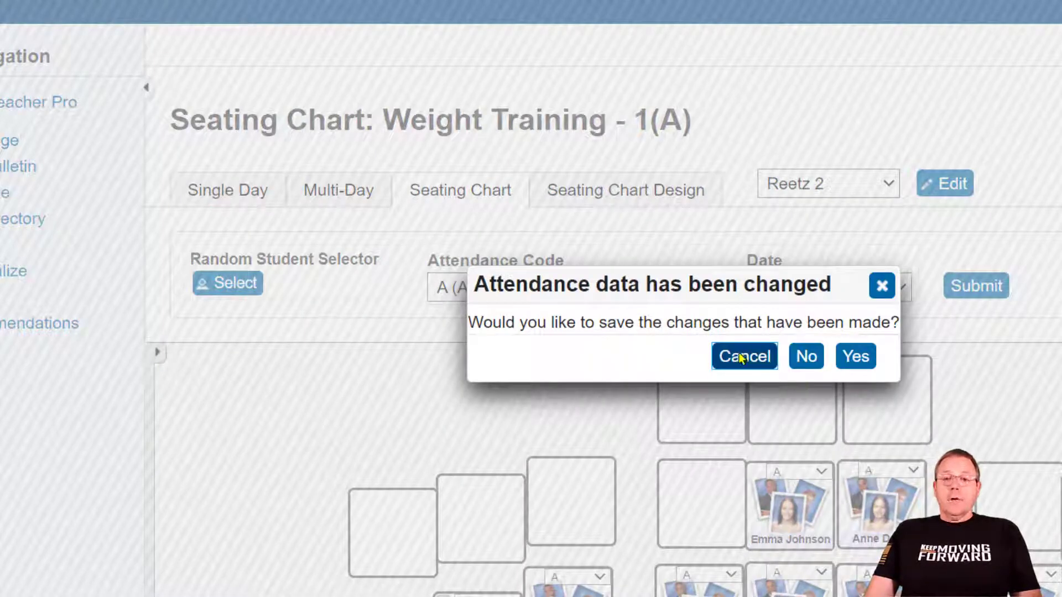
{"action": "left_click", "coordinate": [806, 356]}
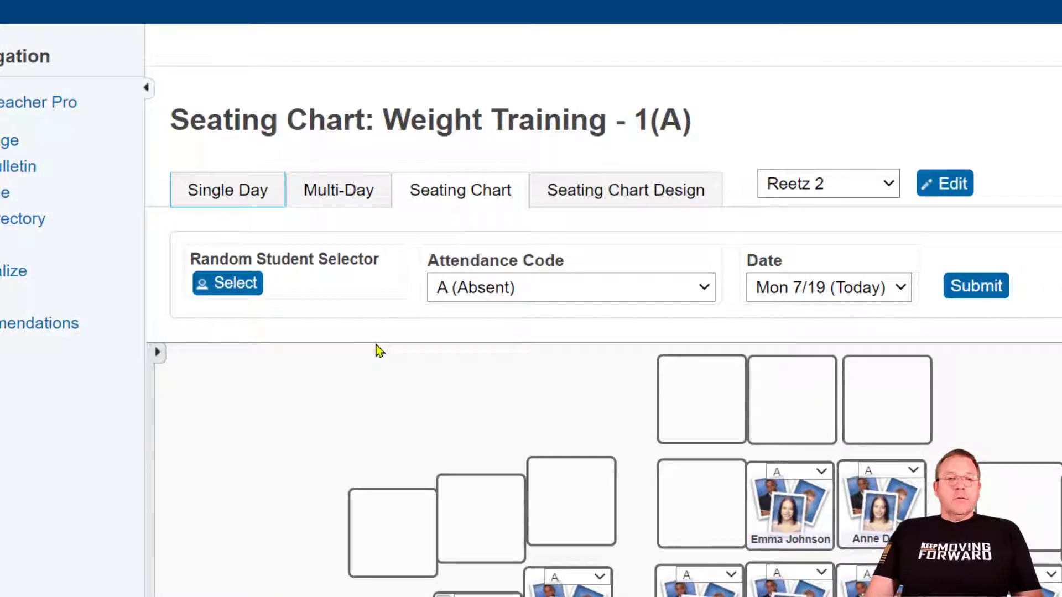
{"action": "scroll", "coordinate": [410, 348], "scroll_direction": "down", "scroll_amount": 2}
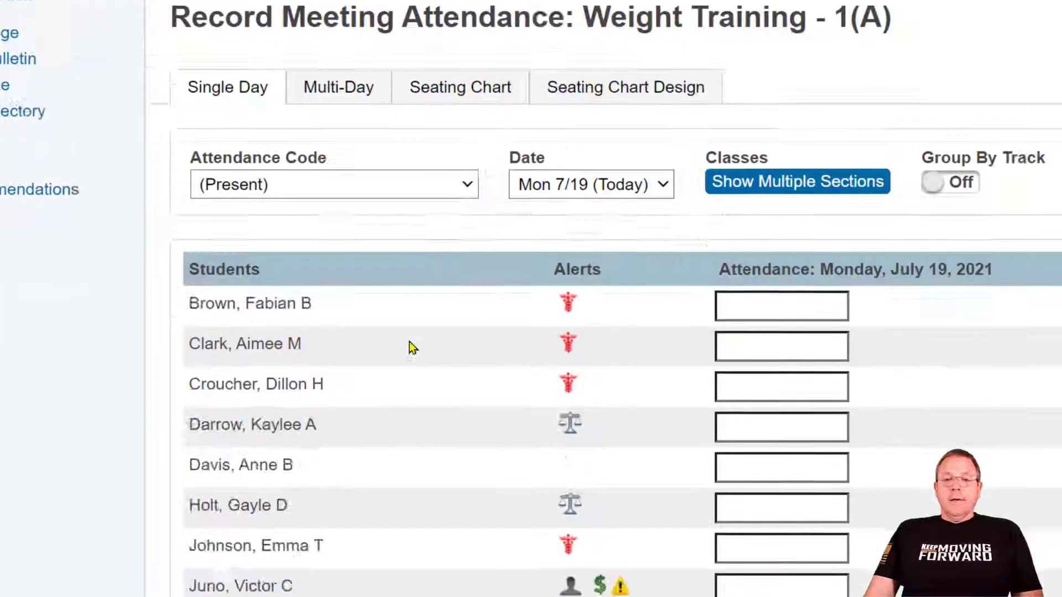
{"action": "scroll", "coordinate": [409, 347], "scroll_direction": "down", "scroll_amount": 6}
{"action": "scroll", "coordinate": [408, 347], "scroll_direction": "up", "scroll_amount": 8}
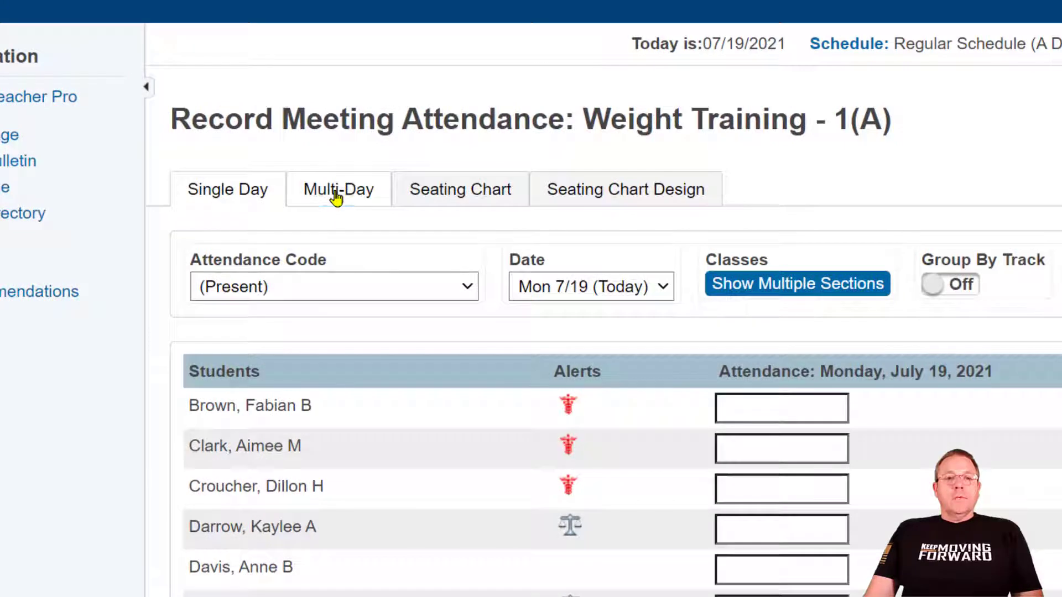
Show the Weight Training 1(A) Multi-Day grid for 07/05–07/30/2021 with its 19 students
{"action": "left_click", "coordinate": [336, 197]}
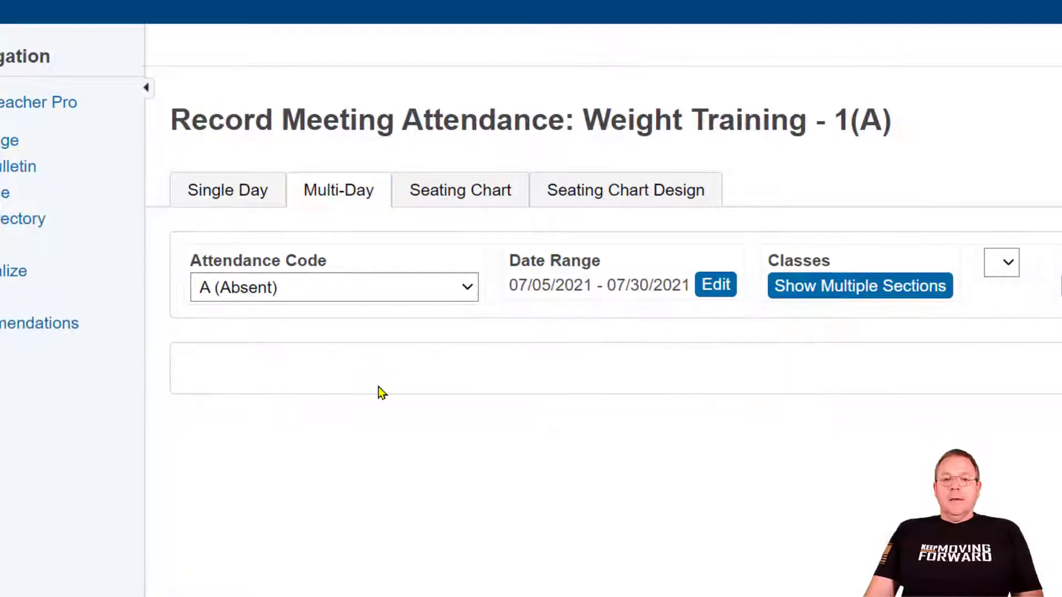
{"action": "scroll", "coordinate": [380, 392], "scroll_direction": "down", "scroll_amount": 5}
{"action": "scroll", "coordinate": [379, 393], "scroll_direction": "up", "scroll_amount": 1}
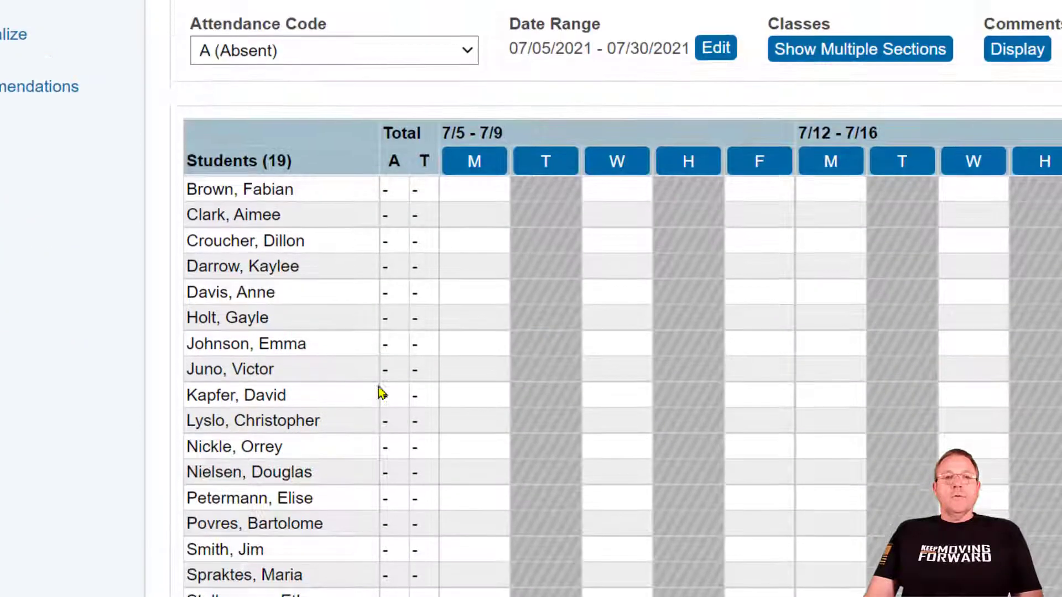
{"action": "scroll", "coordinate": [380, 392], "scroll_direction": "up", "scroll_amount": 4}
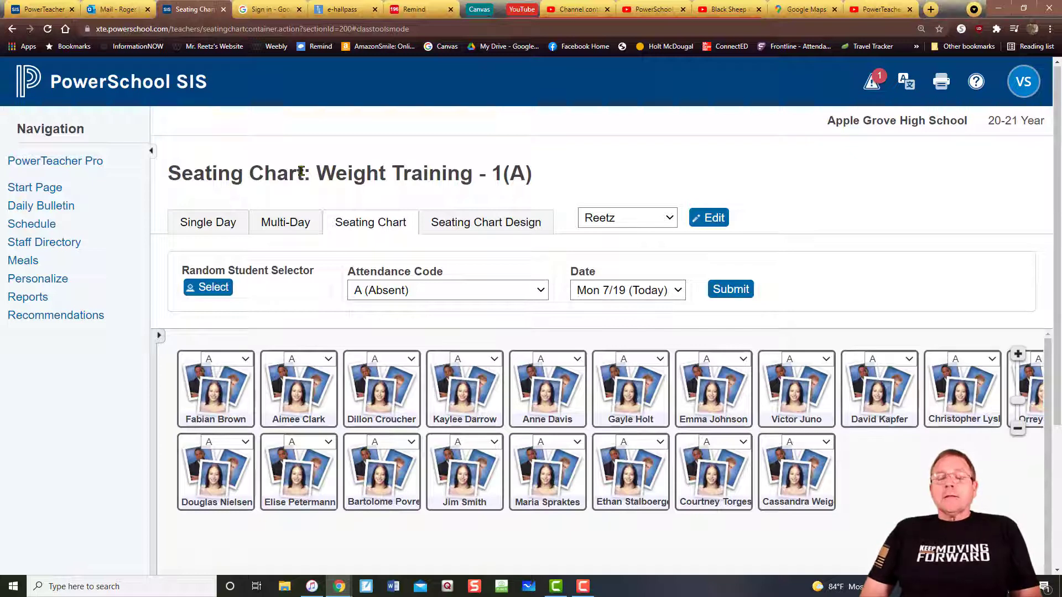
Return to the Current Classes home page via the PowerSchool SIS header logo
{"action": "left_click", "coordinate": [122, 83]}
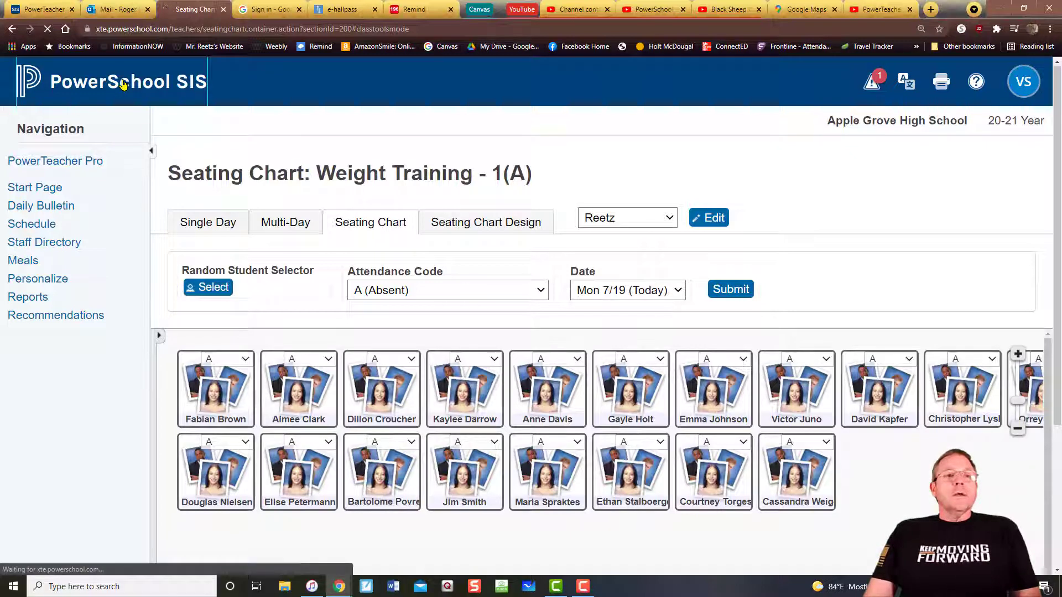